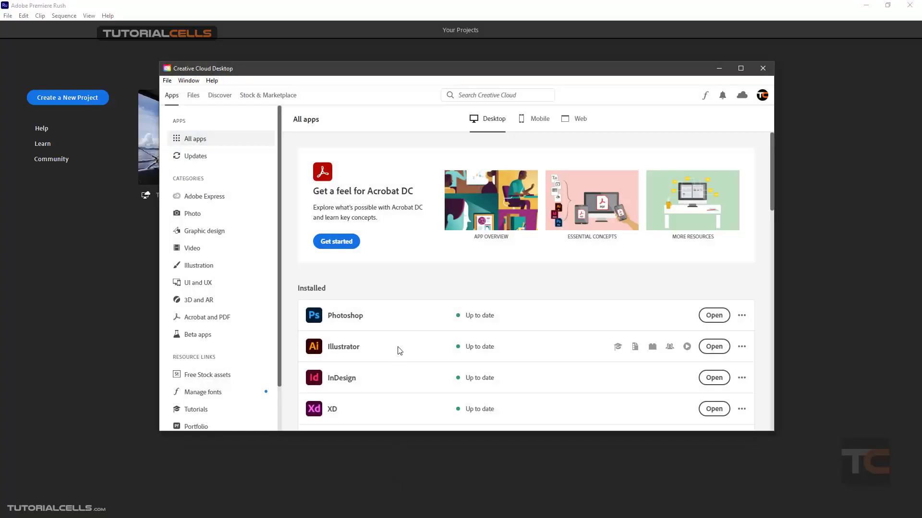
Step: Hide the Creative Cloud Desktop window and start a new project from the home screen
{"action": "scroll", "coordinate": [396, 346], "scroll_direction": "down", "scroll_amount": 5}
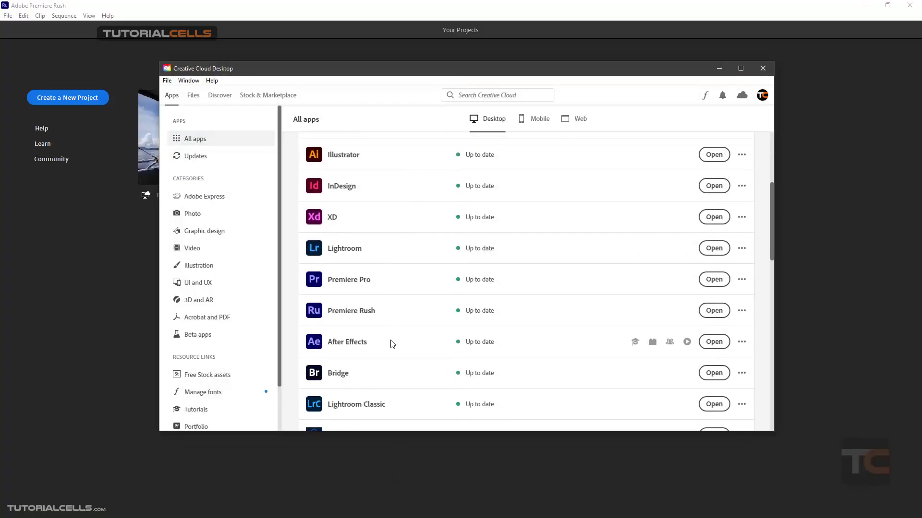
{"action": "left_click", "coordinate": [719, 69]}
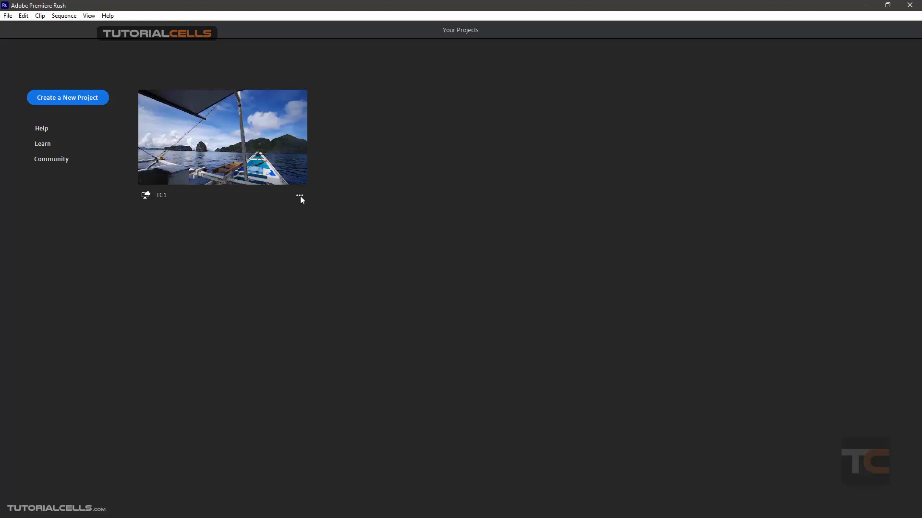
{"action": "left_click", "coordinate": [299, 196]}
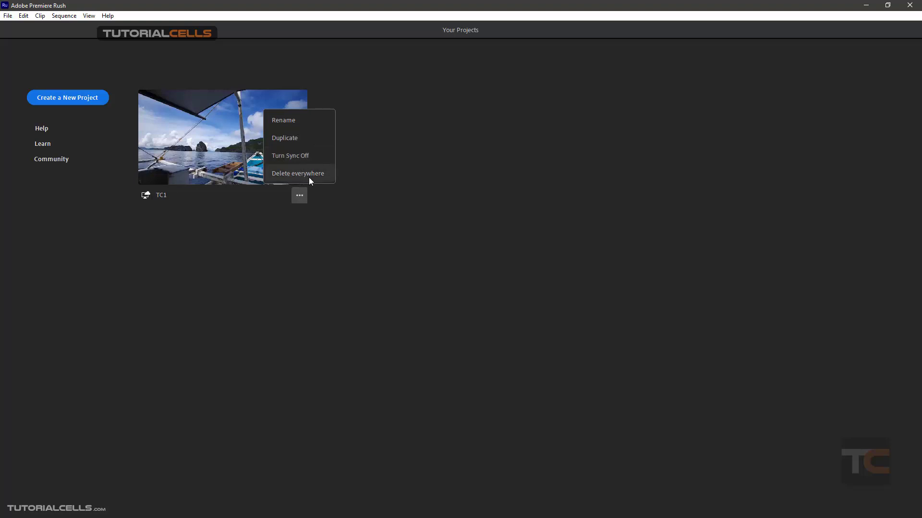
{"action": "left_click", "coordinate": [218, 231]}
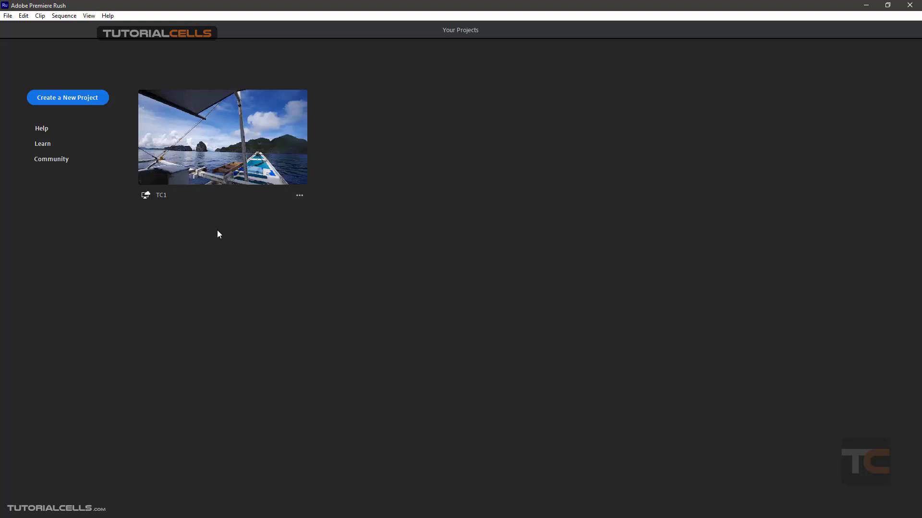
{"action": "left_click", "coordinate": [73, 101]}
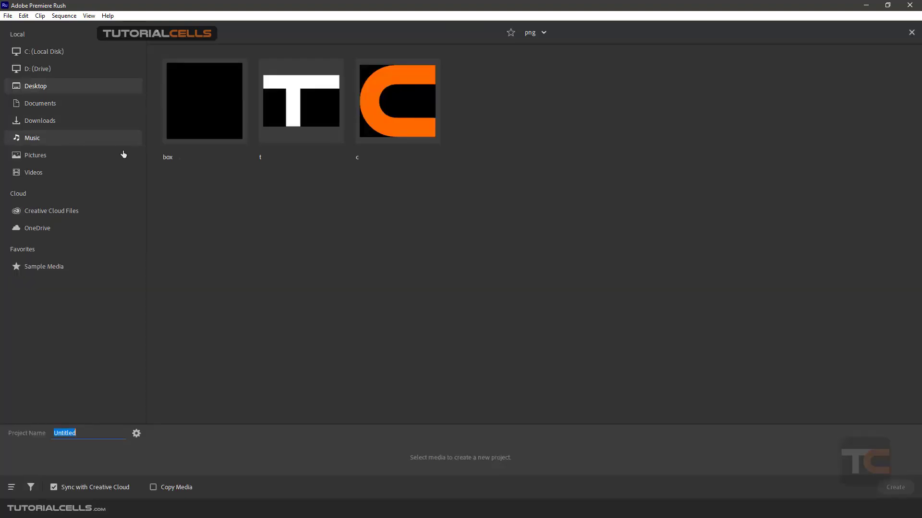
{"action": "left_click", "coordinate": [46, 215]}
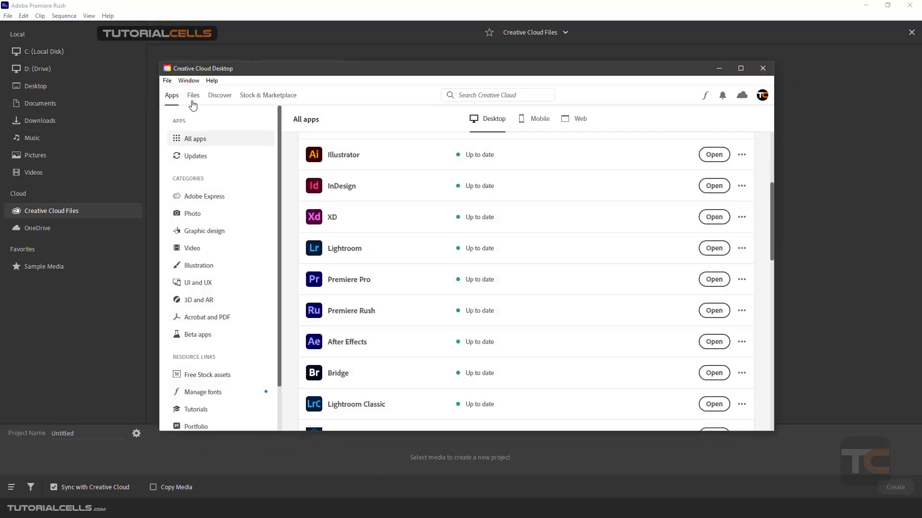
{"action": "left_click", "coordinate": [193, 101]}
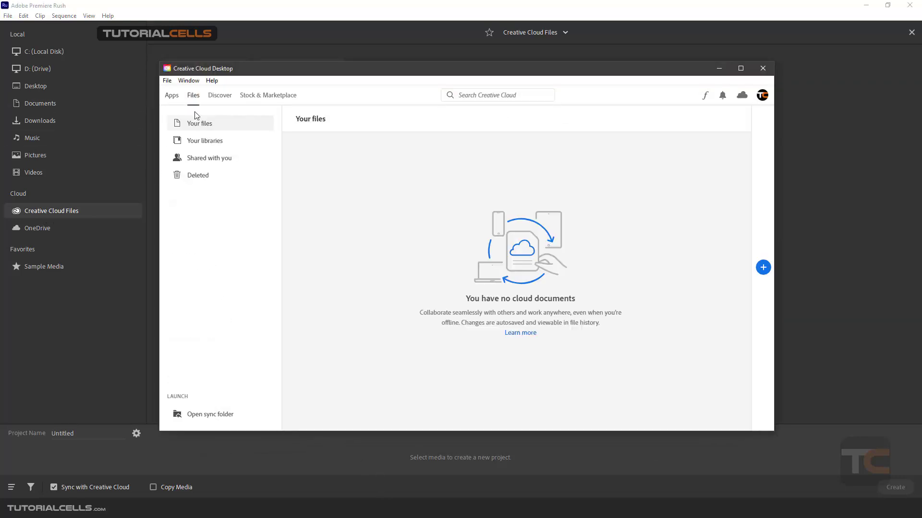
{"action": "left_click", "coordinate": [211, 416]}
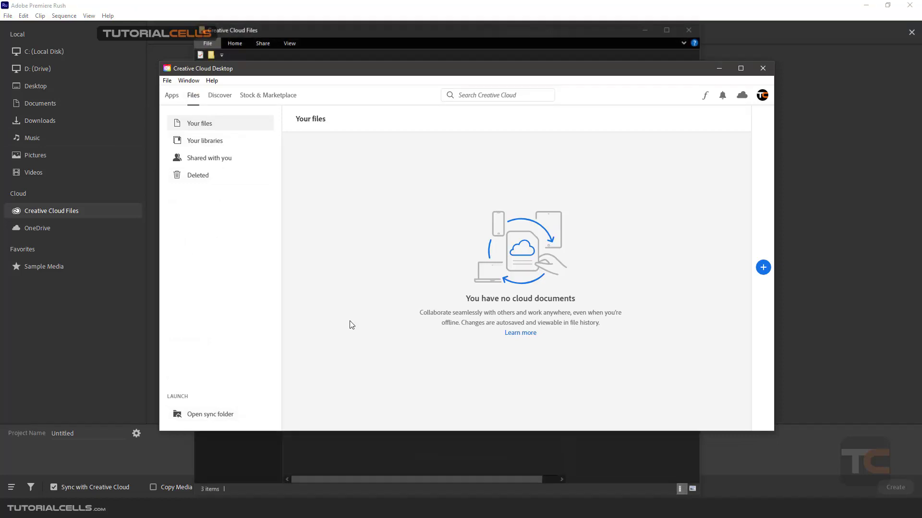
{"action": "left_click", "coordinate": [344, 32]}
{"action": "left_click_drag", "start_coordinate": [350, 33], "coordinate": [353, 37]}
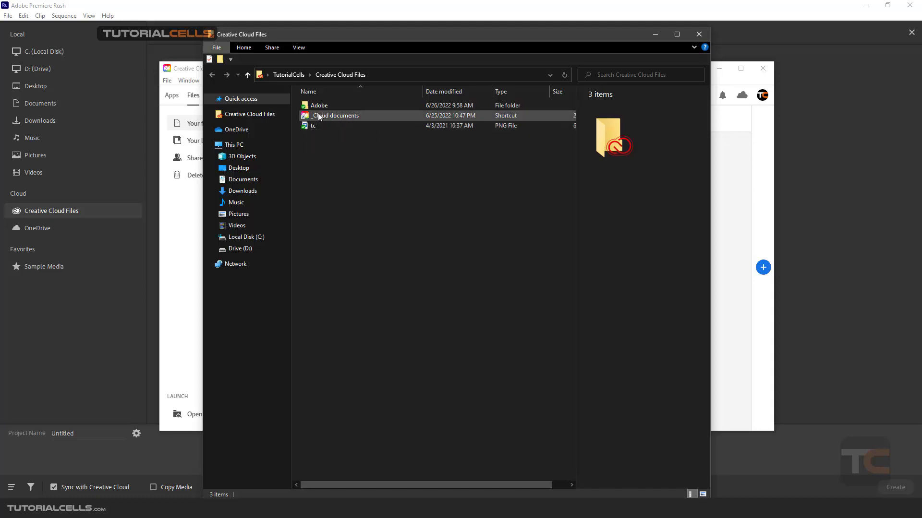
{"action": "key", "text": "alt+Tab"}
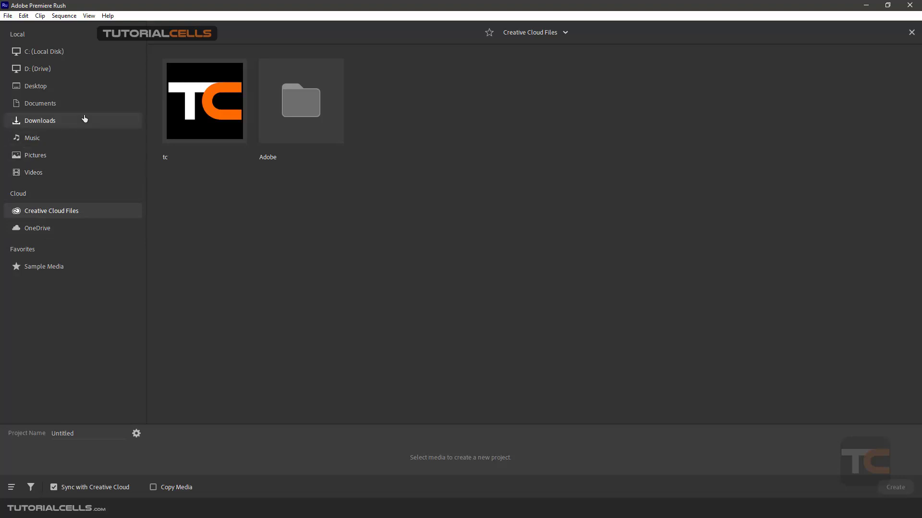
Step: Open the video footage folder inside premiere projects files on the Desktop
{"action": "left_click", "coordinate": [88, 90]}
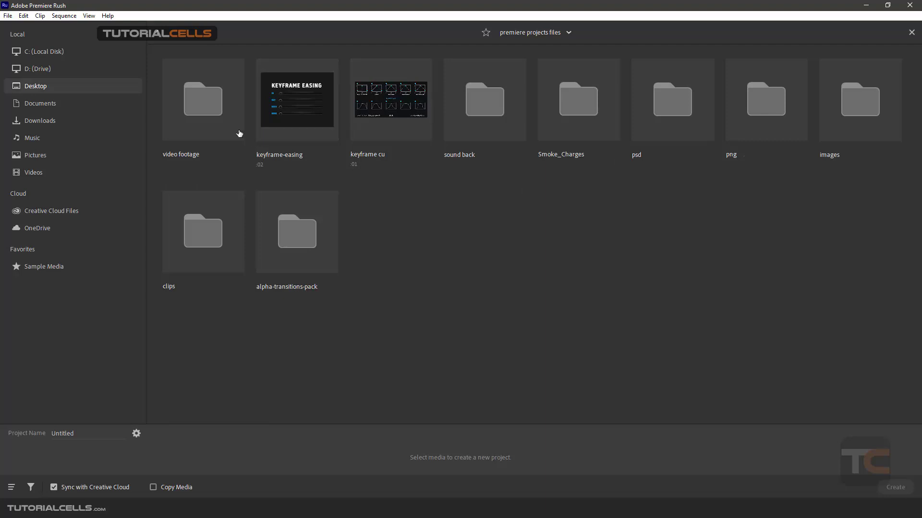
{"action": "left_click", "coordinate": [217, 120]}
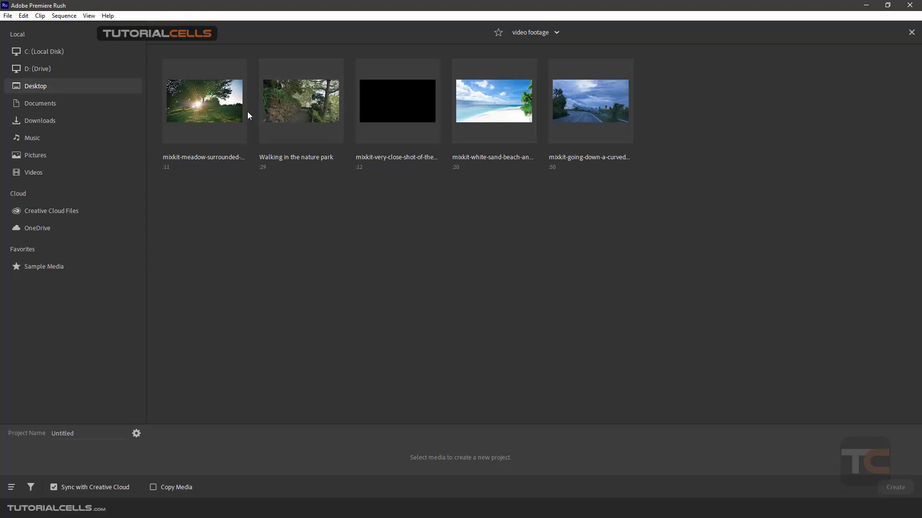
Step: Select the meadow, white-sand beach and curved-road clips for the project
{"action": "left_click", "coordinate": [219, 107]}
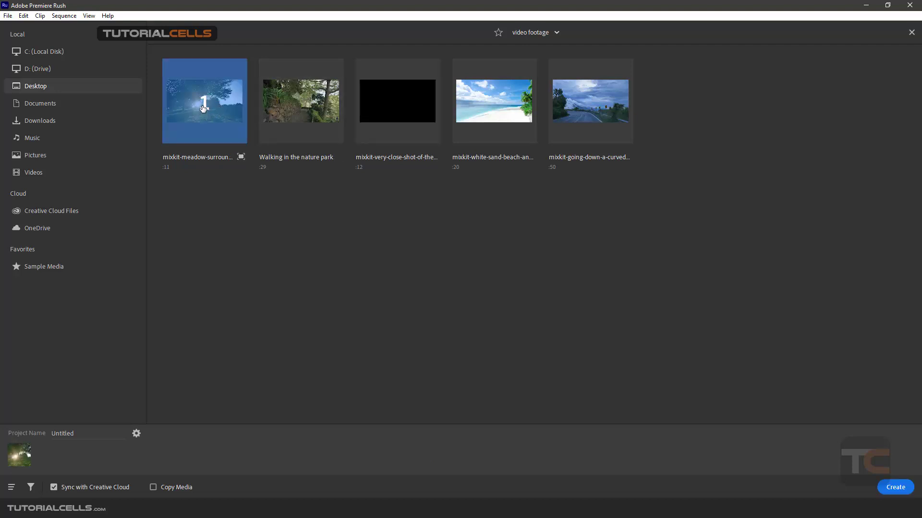
{"action": "left_click", "coordinate": [509, 120]}
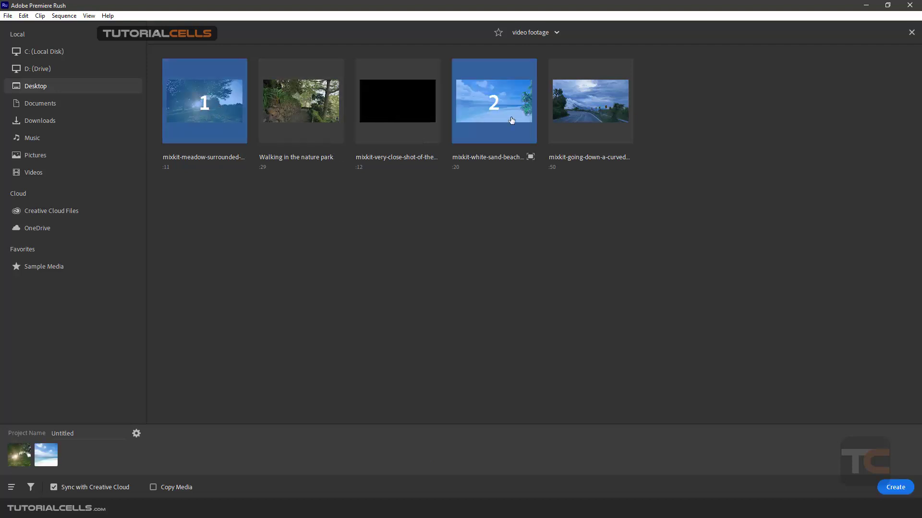
{"action": "left_click", "coordinate": [613, 117]}
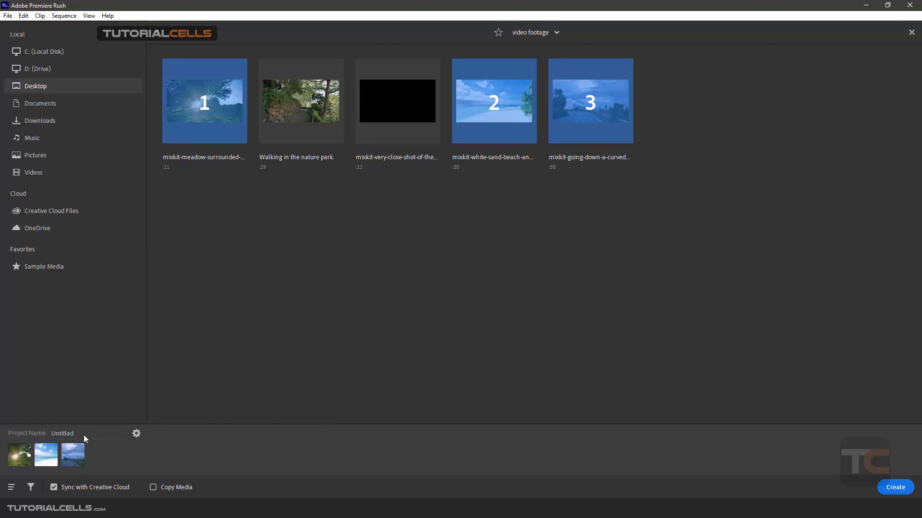
Step: Replace the Untitled project name with TC3
{"action": "left_click", "coordinate": [59, 434]}
{"action": "key", "text": "BackSpace"}
{"action": "type", "text": "12"}
{"action": "key", "text": "BackSpace"}
{"action": "type", "text": "TC3"}
Step: In project setup, compare the 16:9, 9:16, 4:5 and 1:1 aspect ratios
{"action": "left_click", "coordinate": [136, 434]}
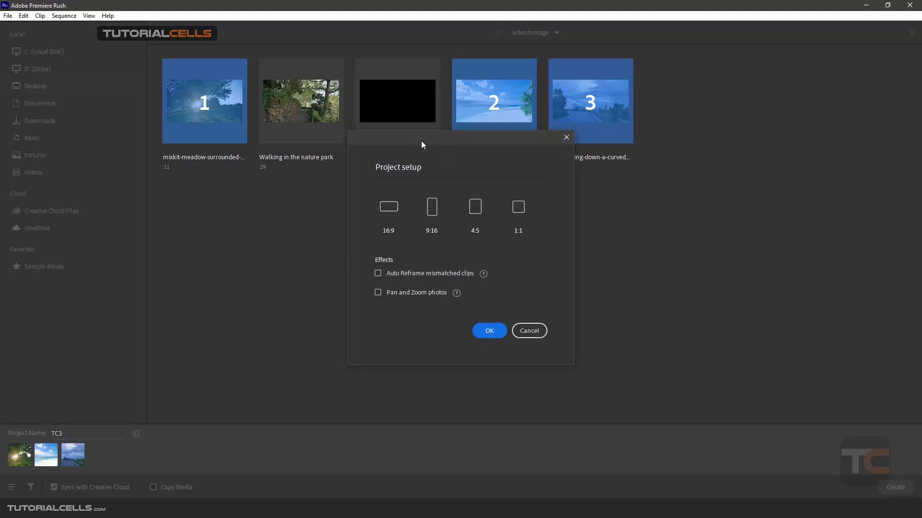
{"action": "left_click_drag", "start_coordinate": [421, 142], "coordinate": [435, 182]}
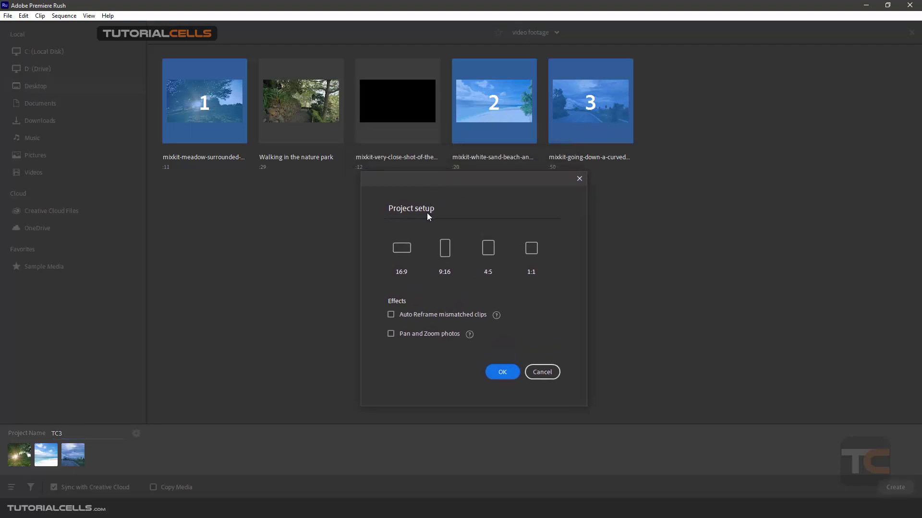
{"action": "left_click", "coordinate": [406, 253]}
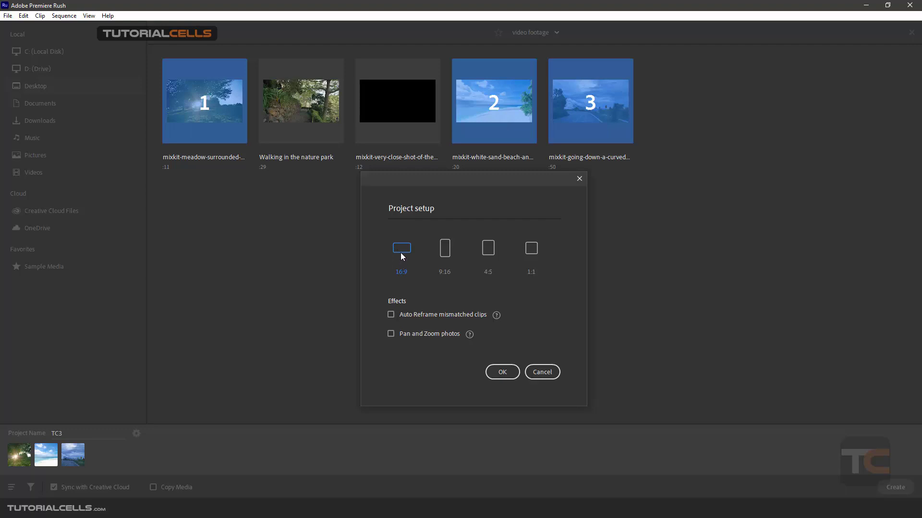
{"action": "left_click", "coordinate": [441, 259]}
{"action": "left_click", "coordinate": [481, 245]}
{"action": "left_click", "coordinate": [528, 252]}
Step: Check the Auto Reframe and Pan and Zoom explanations, then confirm the 16:9 format
{"action": "left_click", "coordinate": [496, 316]}
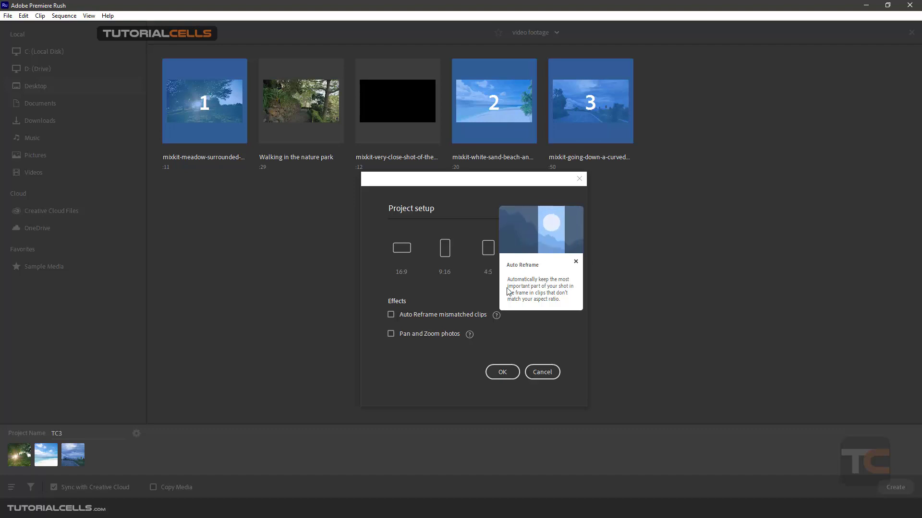
{"action": "left_click", "coordinate": [468, 301]}
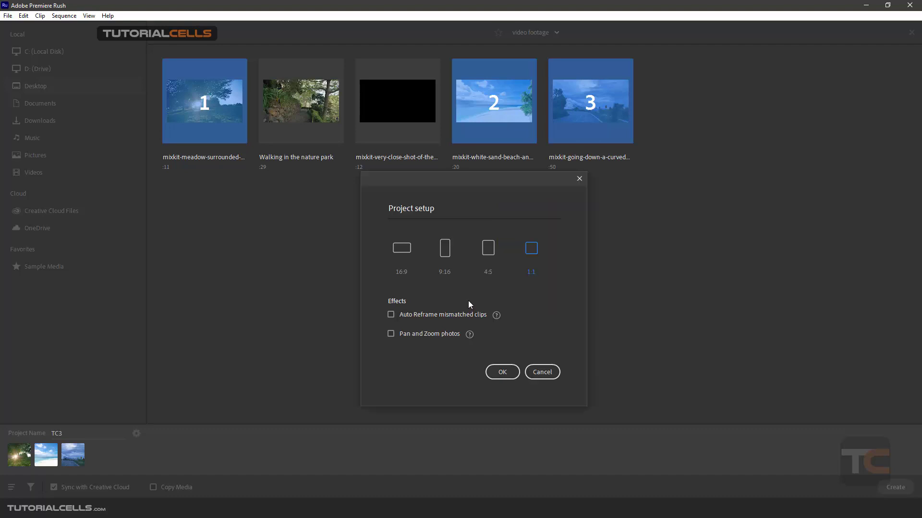
{"action": "left_click", "coordinate": [469, 335]}
{"action": "left_click", "coordinate": [399, 253]}
{"action": "left_click", "coordinate": [490, 372]}
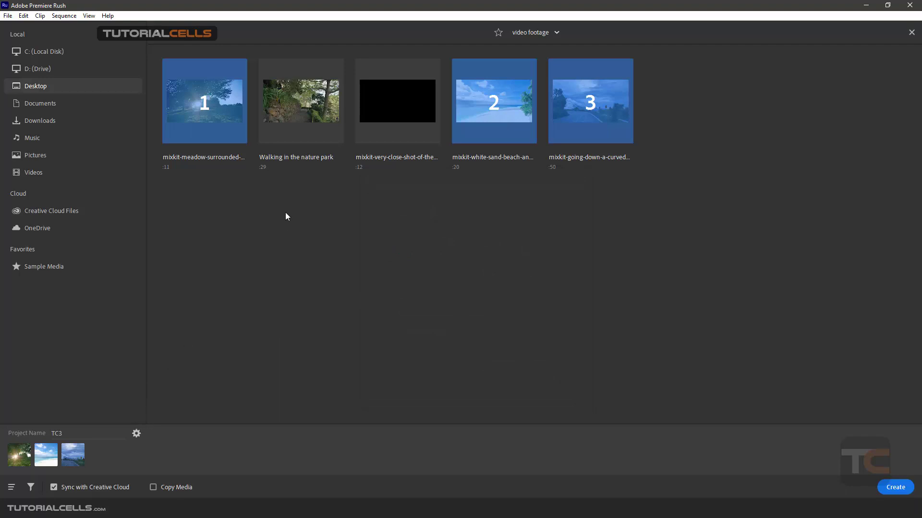
Step: Add the Walla Sounds and Ambience Sounds audio files from the sound back folder
{"action": "left_click", "coordinate": [158, 37]}
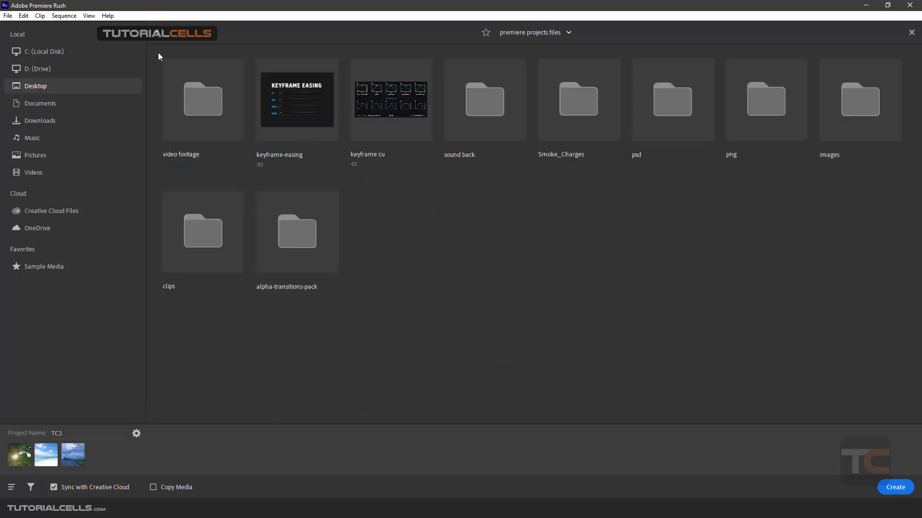
{"action": "double_click", "coordinate": [467, 124]}
{"action": "left_click", "coordinate": [223, 128]}
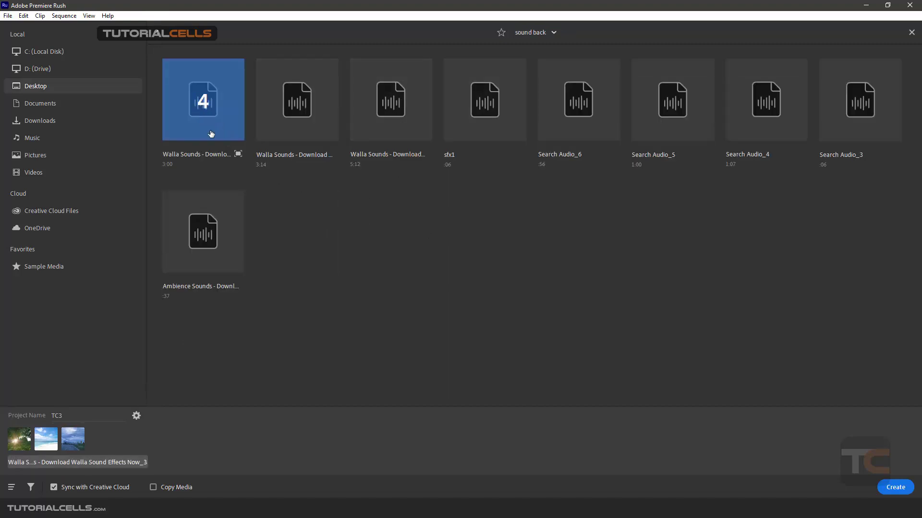
{"action": "left_click", "coordinate": [224, 234]}
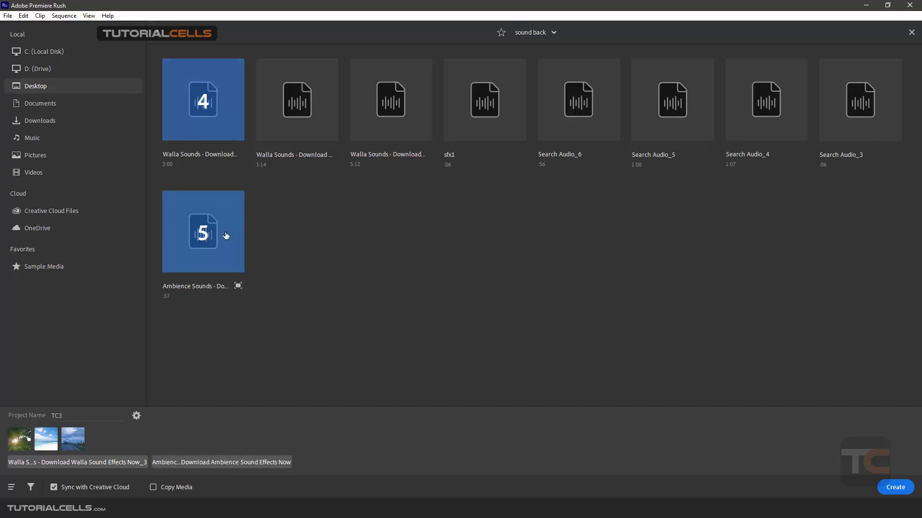
Step: Add the t and c images from the png folder
{"action": "left_click", "coordinate": [143, 38]}
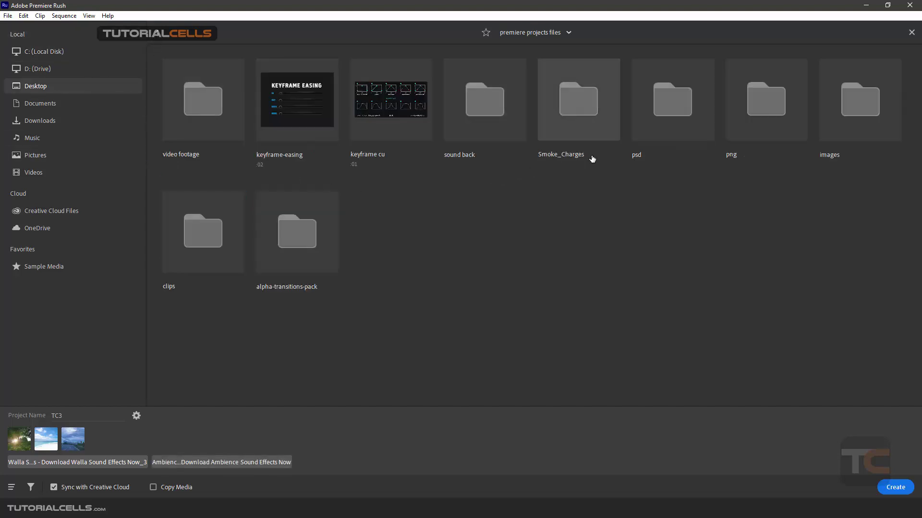
{"action": "left_click", "coordinate": [753, 117]}
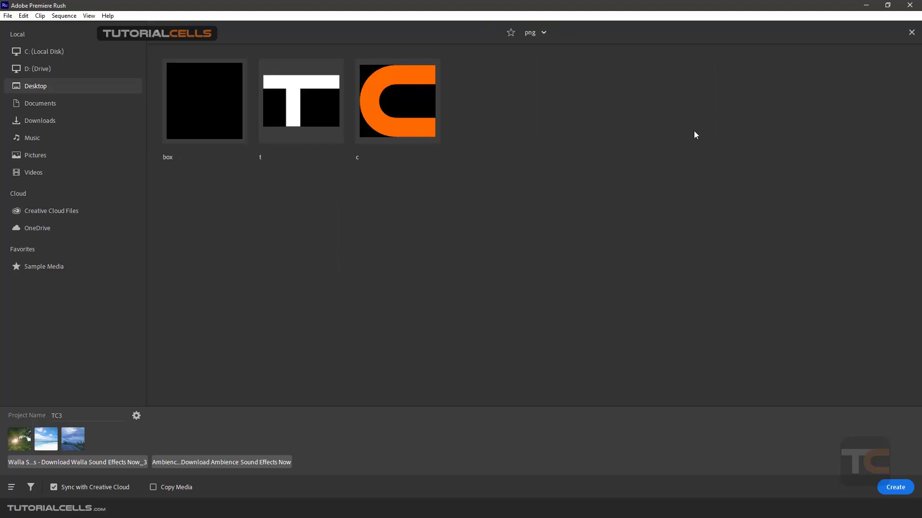
{"action": "left_click", "coordinate": [325, 119]}
{"action": "left_click", "coordinate": [373, 123]}
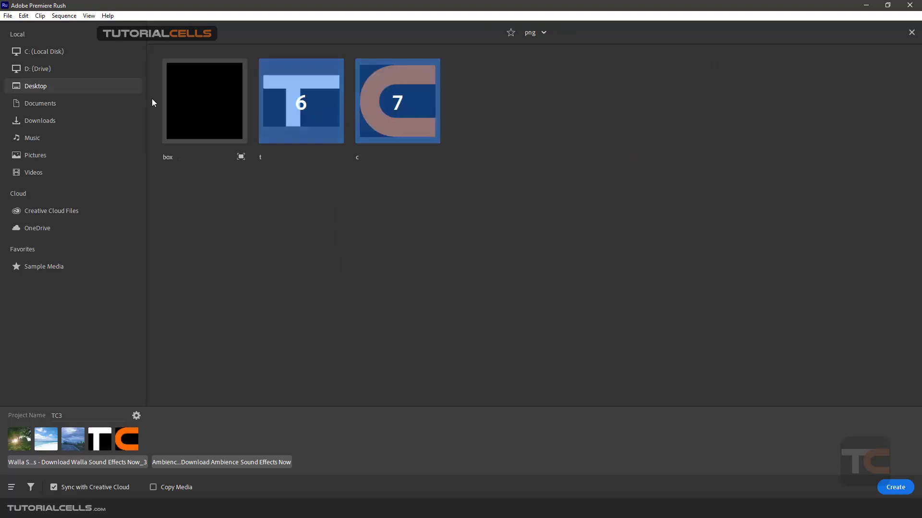
Step: Add the tomato, market spices and cottonbro still-life photos from the images folder
{"action": "left_click", "coordinate": [160, 37]}
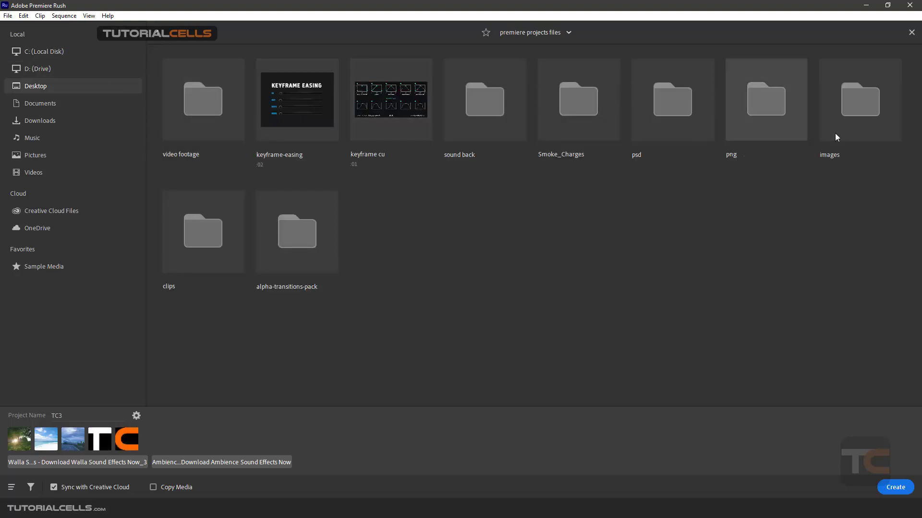
{"action": "left_click", "coordinate": [852, 127]}
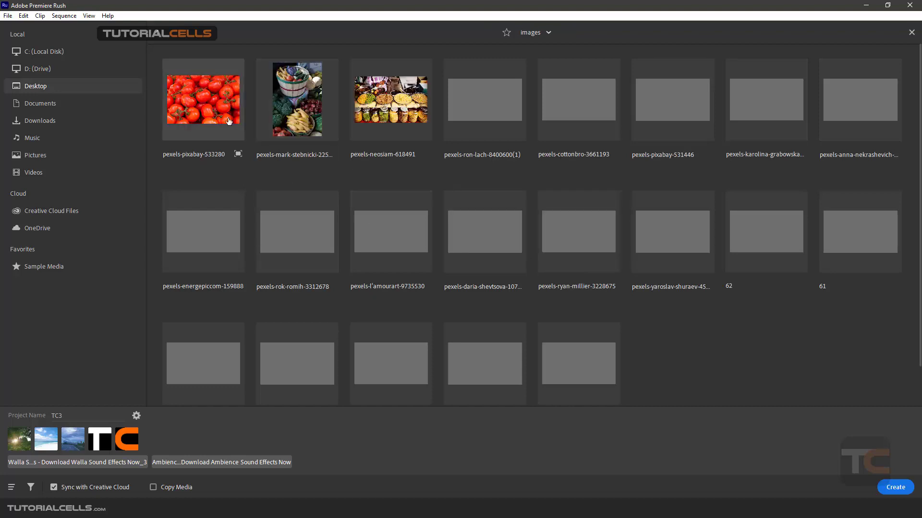
{"action": "left_click", "coordinate": [240, 144]}
{"action": "left_click", "coordinate": [411, 144]}
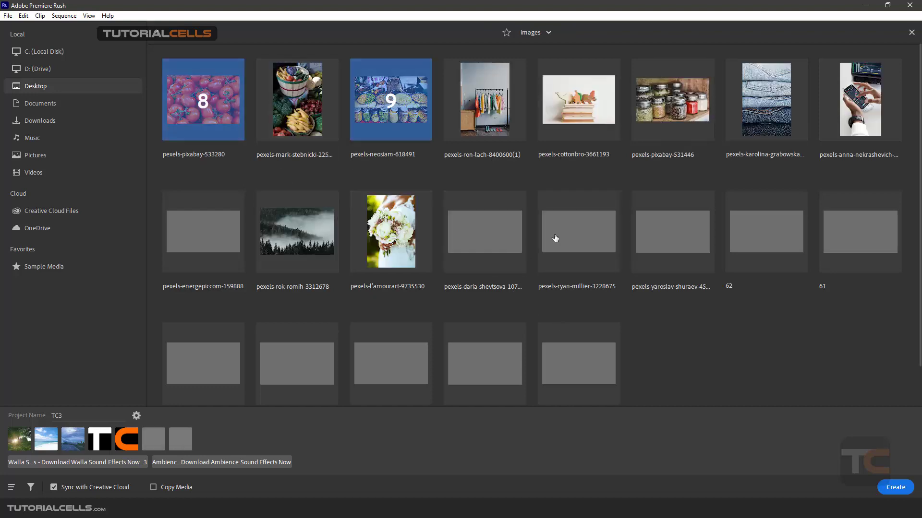
{"action": "left_click", "coordinate": [564, 120]}
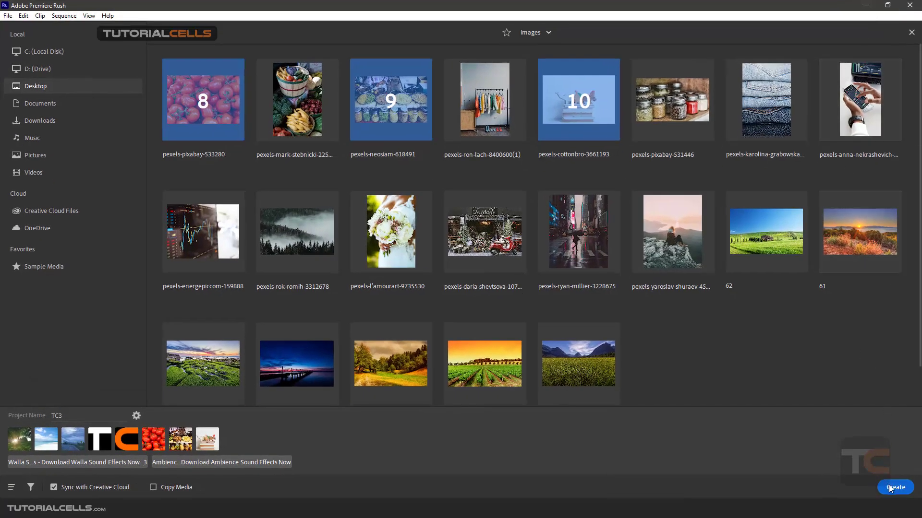
Step: Create TC3 from the chosen media and scrub Sequence 01 to about 00:15
{"action": "left_click", "coordinate": [891, 488]}
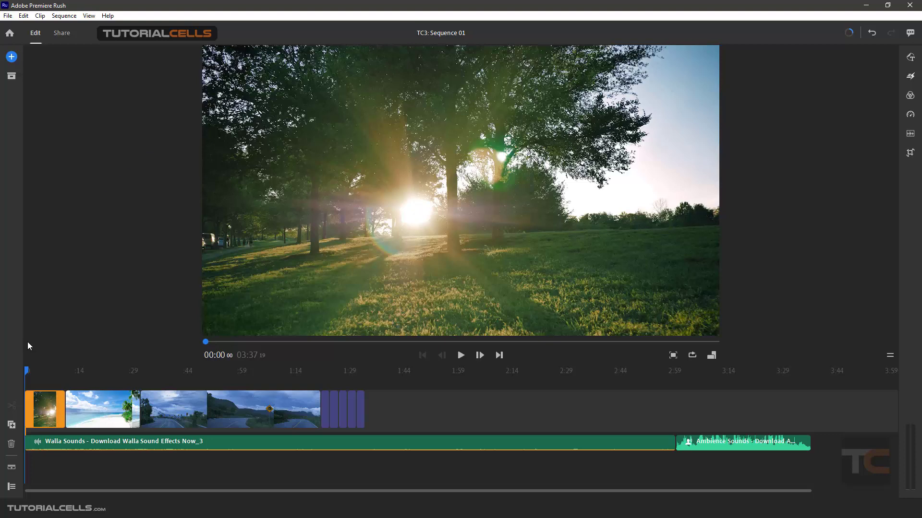
{"action": "mouse_move", "coordinate": [27, 368]}
{"action": "left_mouse_down"}
{"action": "mouse_move", "coordinate": [80, 368]}
{"action": "mouse_move", "coordinate": [28, 373]}
{"action": "left_mouse_up"}
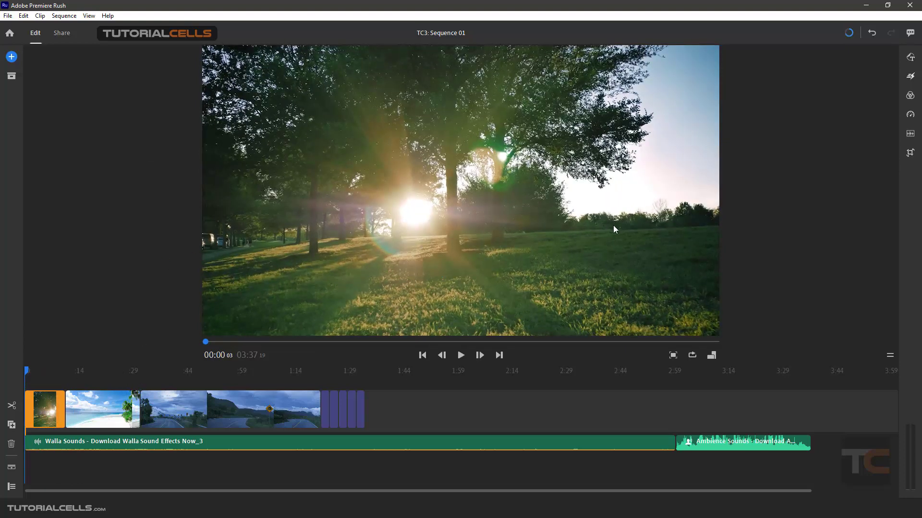
Step: Delete every clip and sound from Sequence 01, then select three project assets to re-add
{"action": "left_click", "coordinate": [13, 80]}
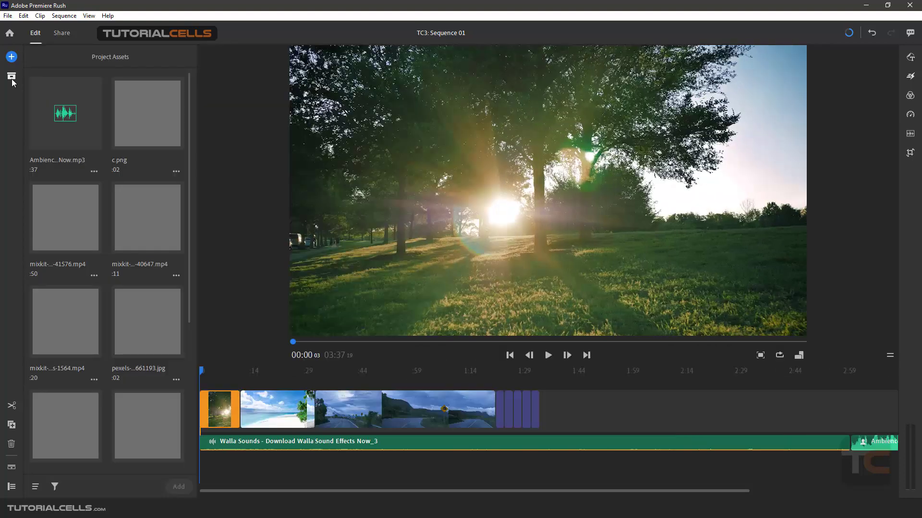
{"action": "scroll", "coordinate": [108, 188], "scroll_direction": "down", "scroll_amount": 5}
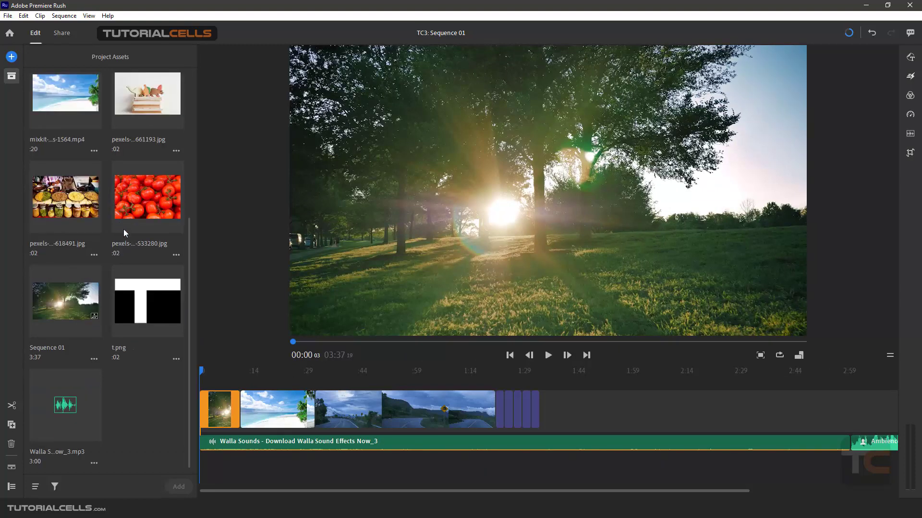
{"action": "left_click_drag", "start_coordinate": [577, 387], "coordinate": [243, 469]}
{"action": "key", "text": "Delete"}
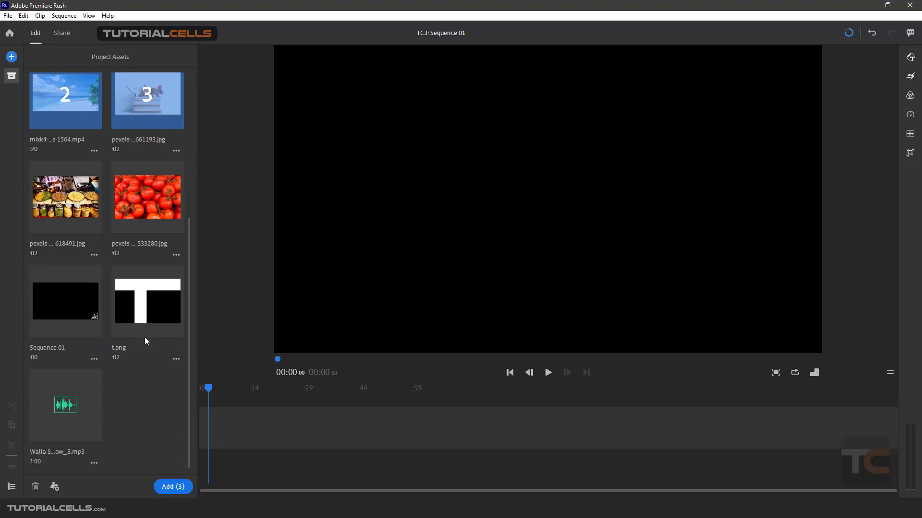
{"action": "left_click", "coordinate": [168, 487]}
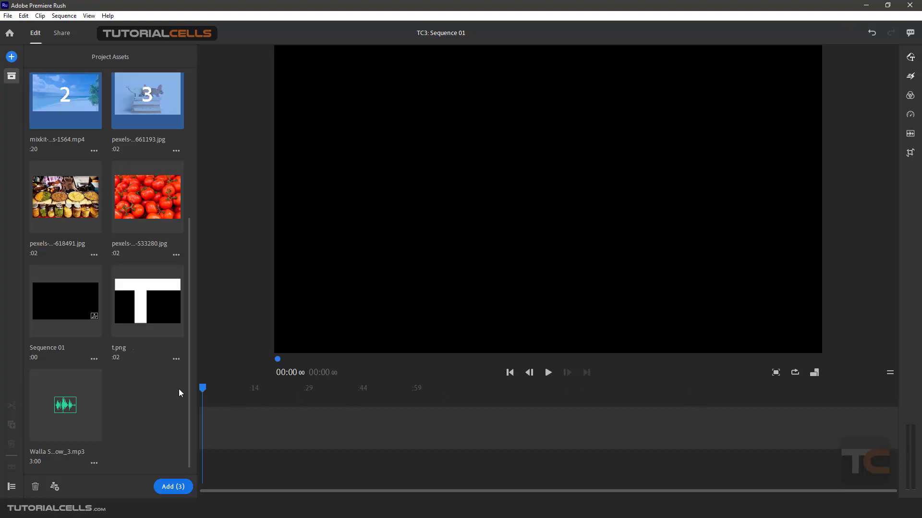
Step: Move the playhead to 00:00 and add the three selected assets back, making a 00:34 sequence
{"action": "left_click_drag", "start_coordinate": [201, 393], "coordinate": [184, 386]}
{"action": "left_click", "coordinate": [171, 487]}
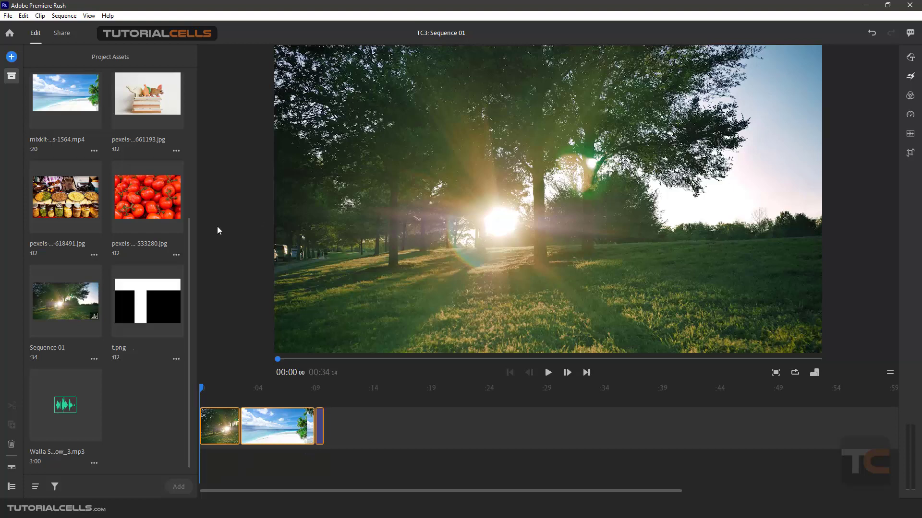
{"action": "left_click", "coordinate": [13, 78]}
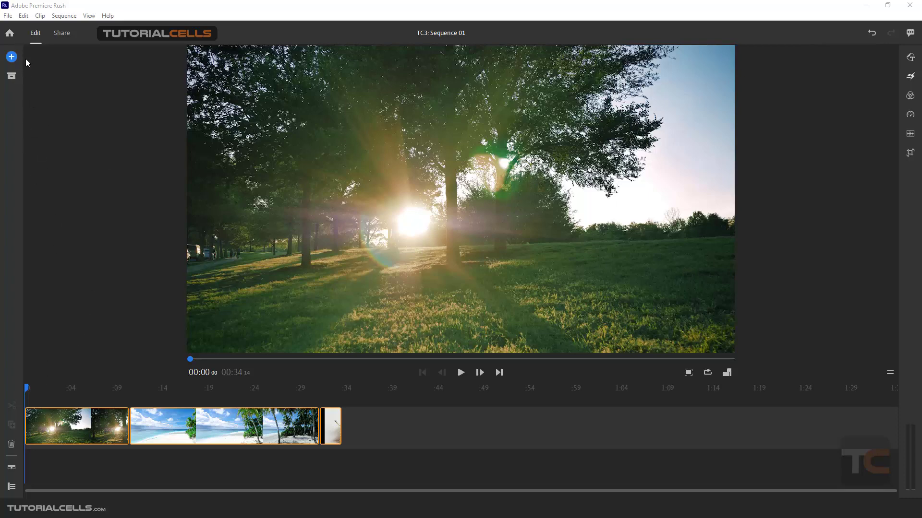
Step: Import the folded jeans and misty forest photos from the images folder into the timeline
{"action": "left_click", "coordinate": [13, 75]}
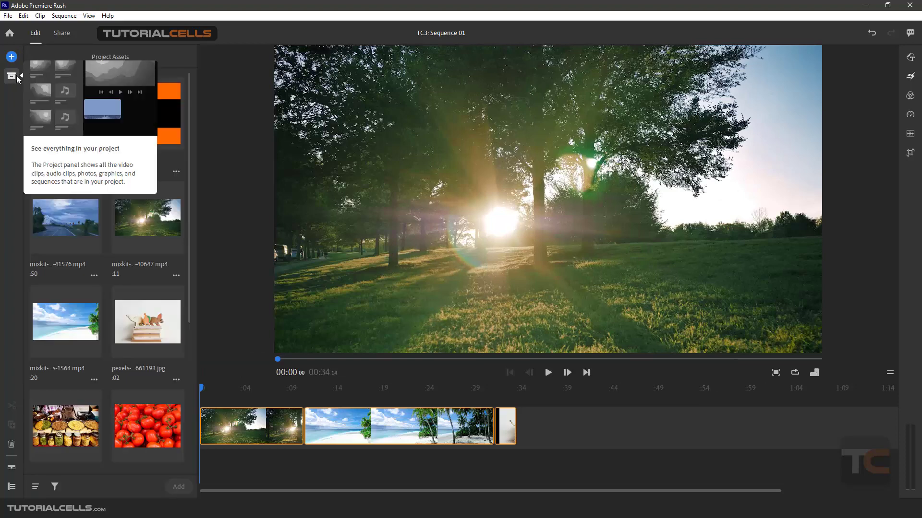
{"action": "left_click", "coordinate": [12, 76]}
{"action": "left_click", "coordinate": [12, 57]}
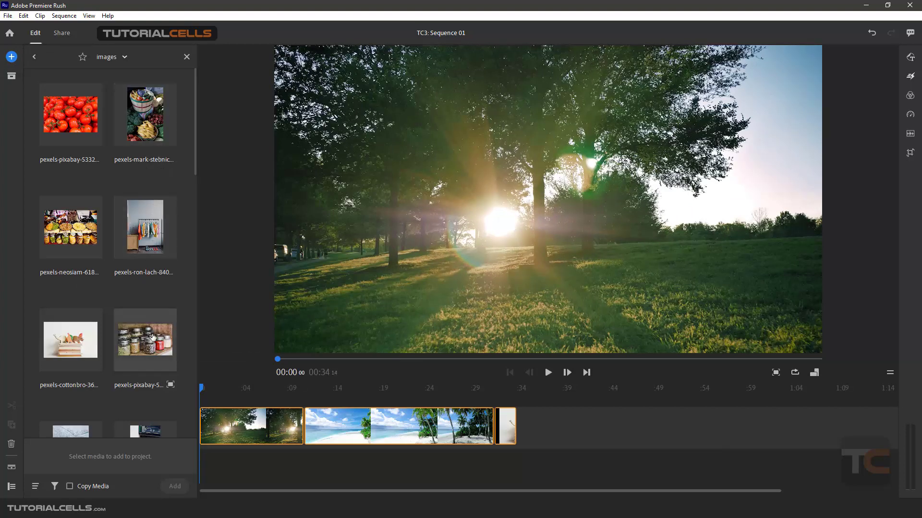
{"action": "scroll", "coordinate": [153, 339], "scroll_direction": "down", "scroll_amount": 4}
{"action": "left_click", "coordinate": [71, 228]}
{"action": "left_click", "coordinate": [144, 365]}
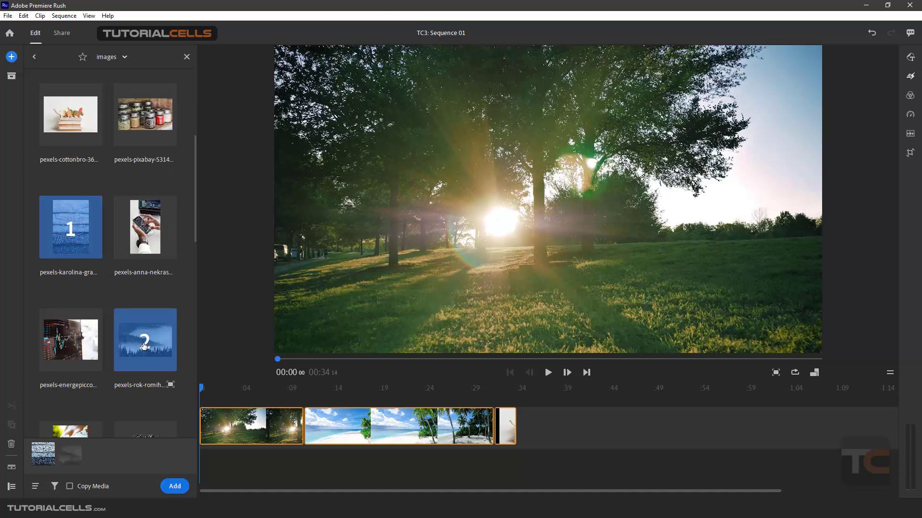
{"action": "left_click", "coordinate": [174, 487]}
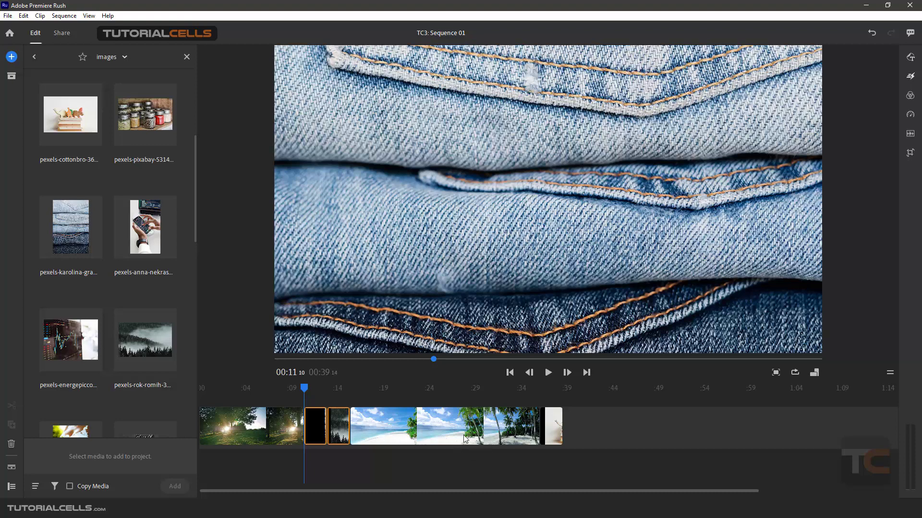
Step: Review the project assets list and scrub the sequence back to about 00:05
{"action": "left_click", "coordinate": [12, 56]}
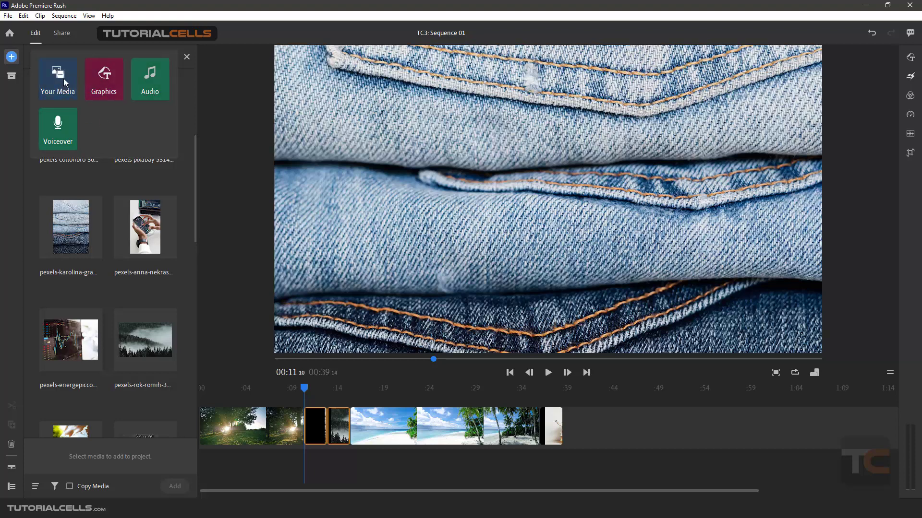
{"action": "left_click", "coordinate": [11, 77]}
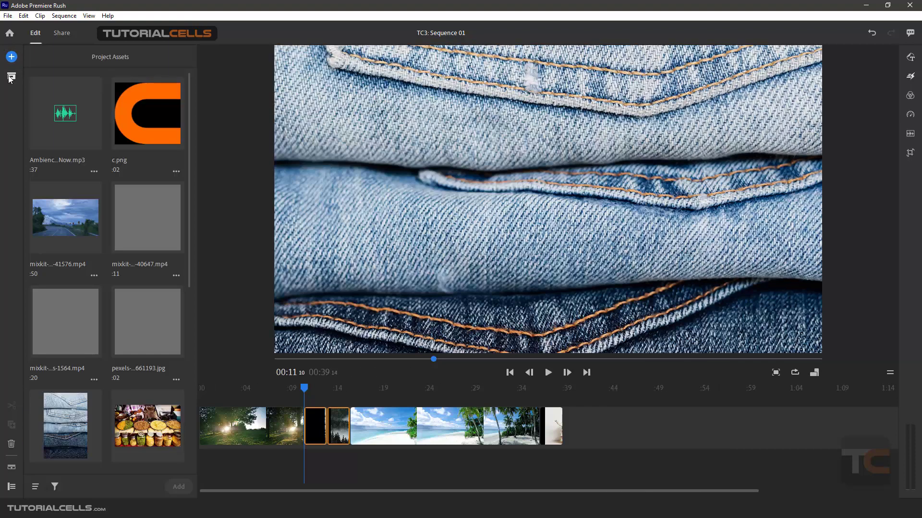
{"action": "scroll", "coordinate": [96, 216], "scroll_direction": "down", "scroll_amount": 5}
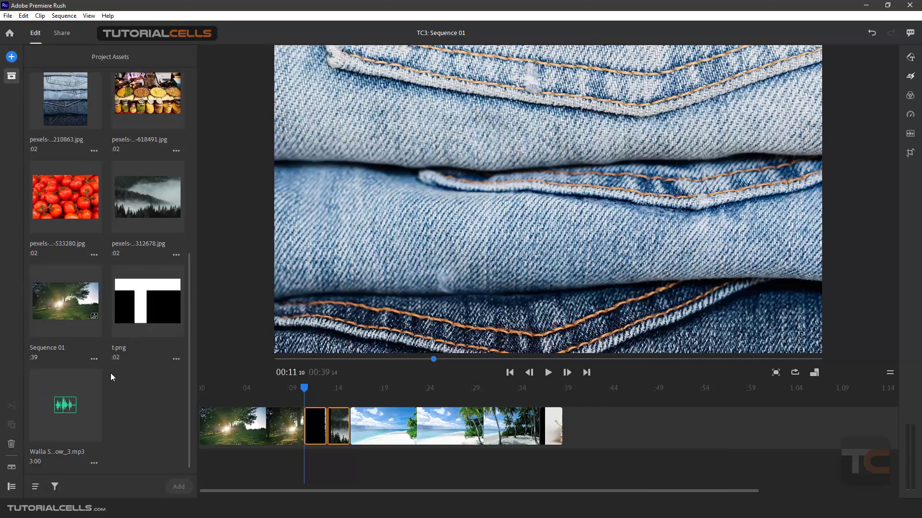
{"action": "scroll", "coordinate": [116, 336], "scroll_direction": "up", "scroll_amount": 5}
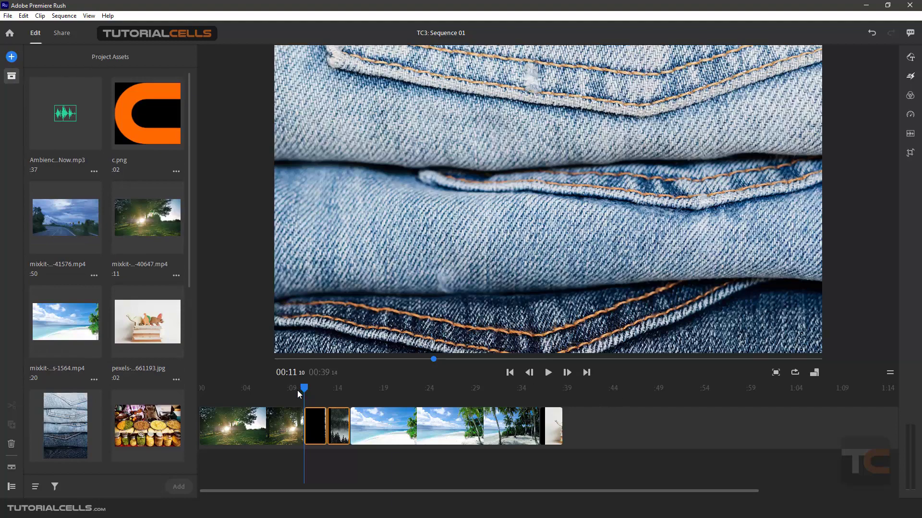
{"action": "left_click_drag", "start_coordinate": [298, 390], "coordinate": [245, 389]}
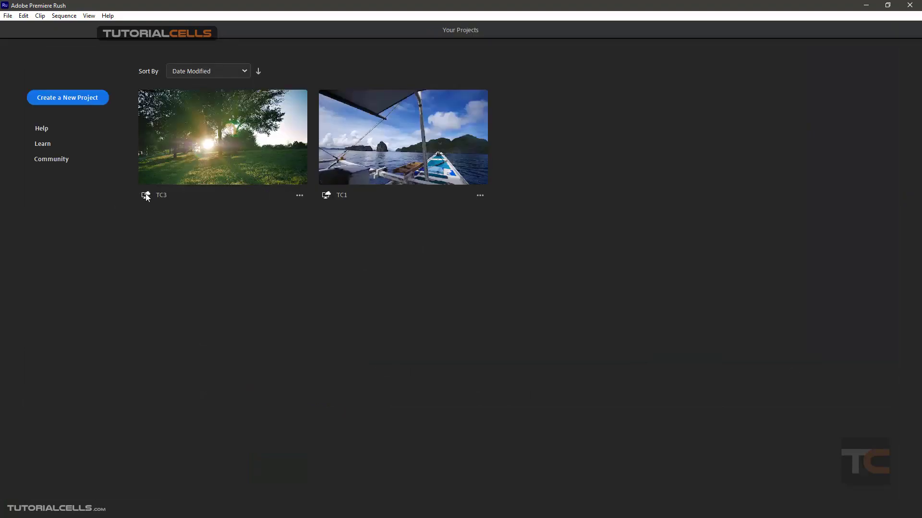
{"action": "left_click", "coordinate": [296, 199]}
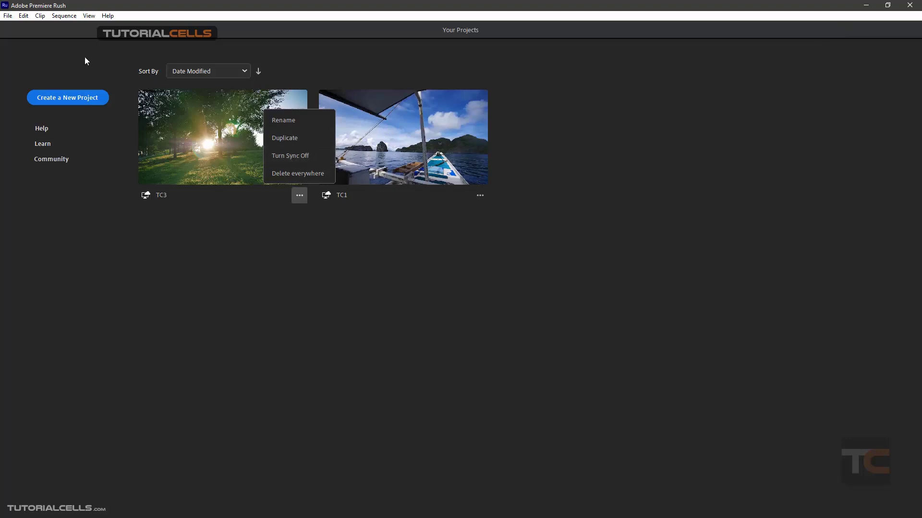
{"action": "left_click", "coordinate": [7, 16]}
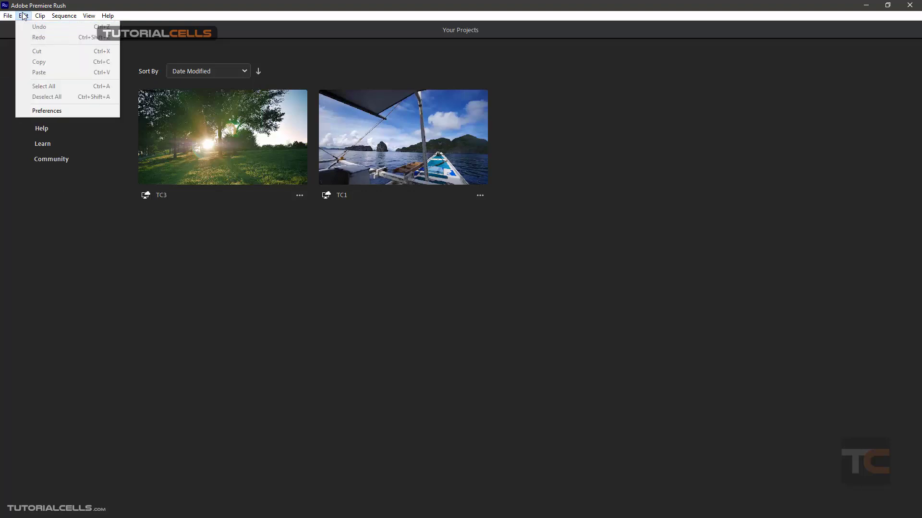
{"action": "left_click", "coordinate": [95, 234]}
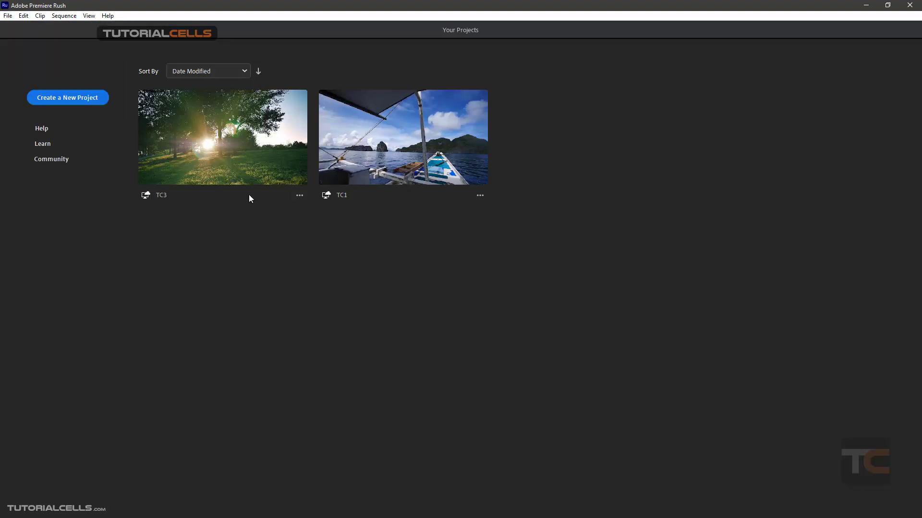